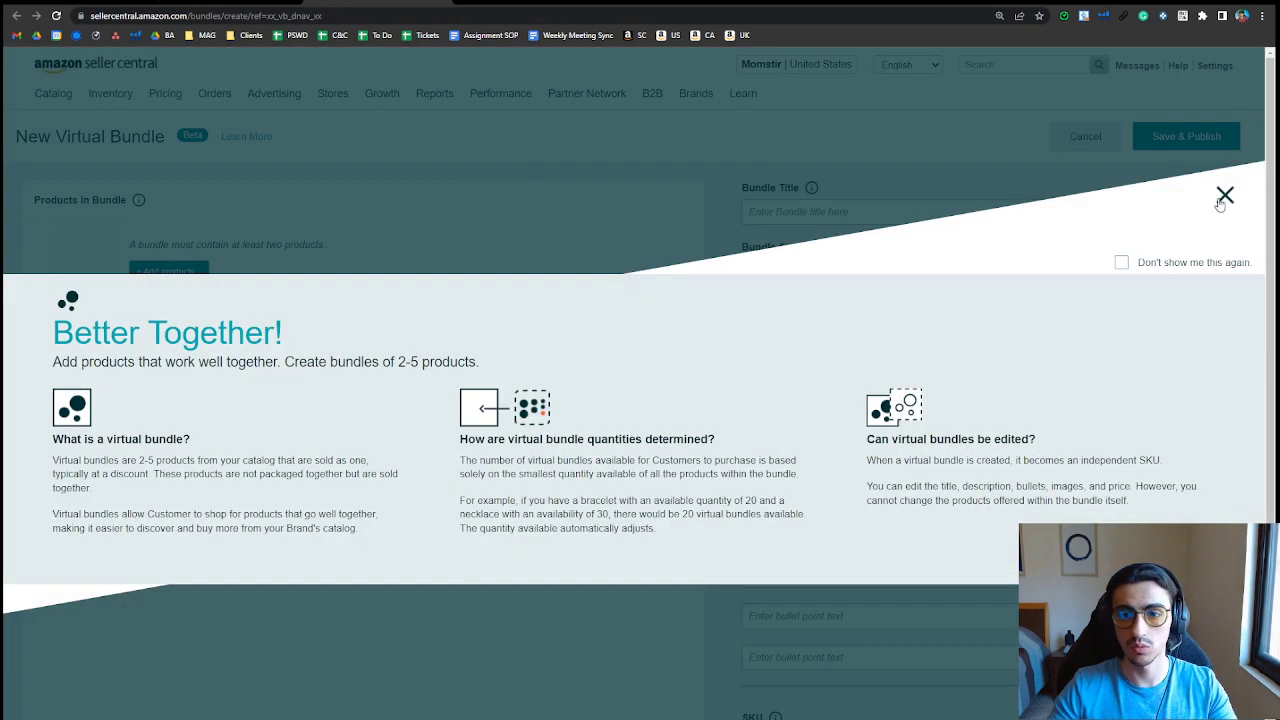
# Dismiss the virtual bundle introduction and highlight the bundle products section
pyautogui.click(1225, 195)
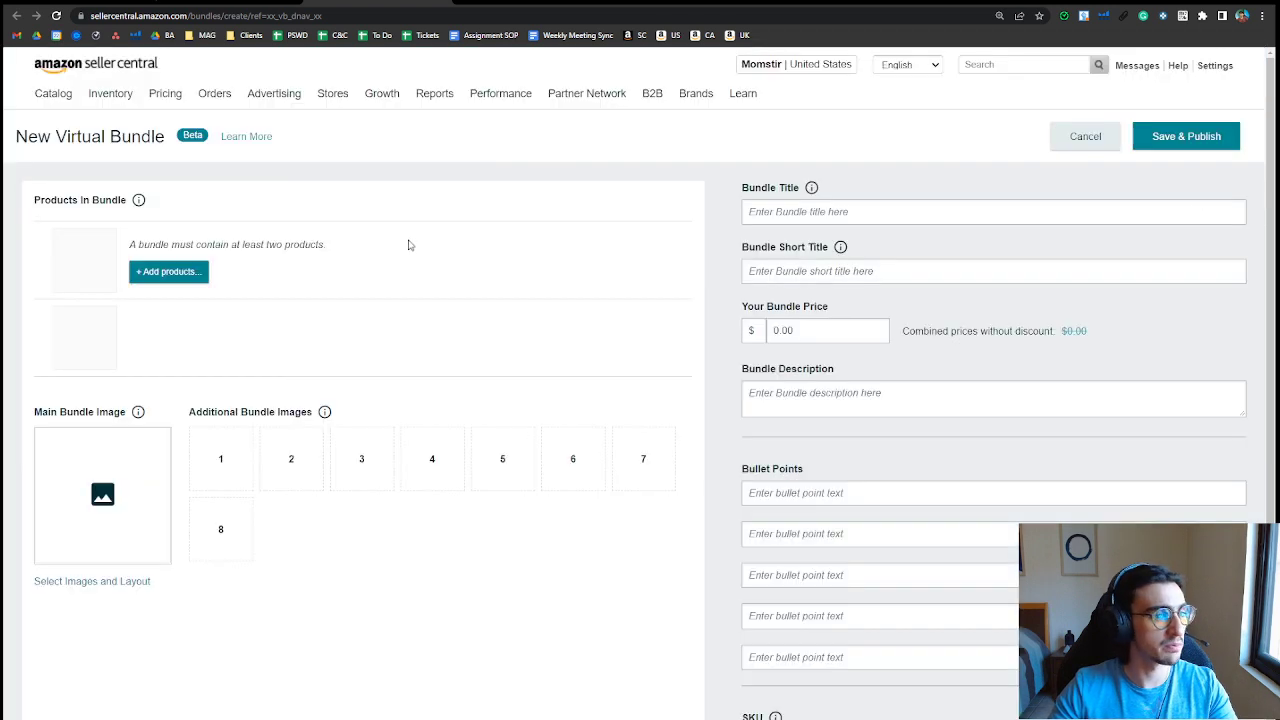
pyautogui.moveTo(30, 200); pyautogui.dragTo(124, 200)
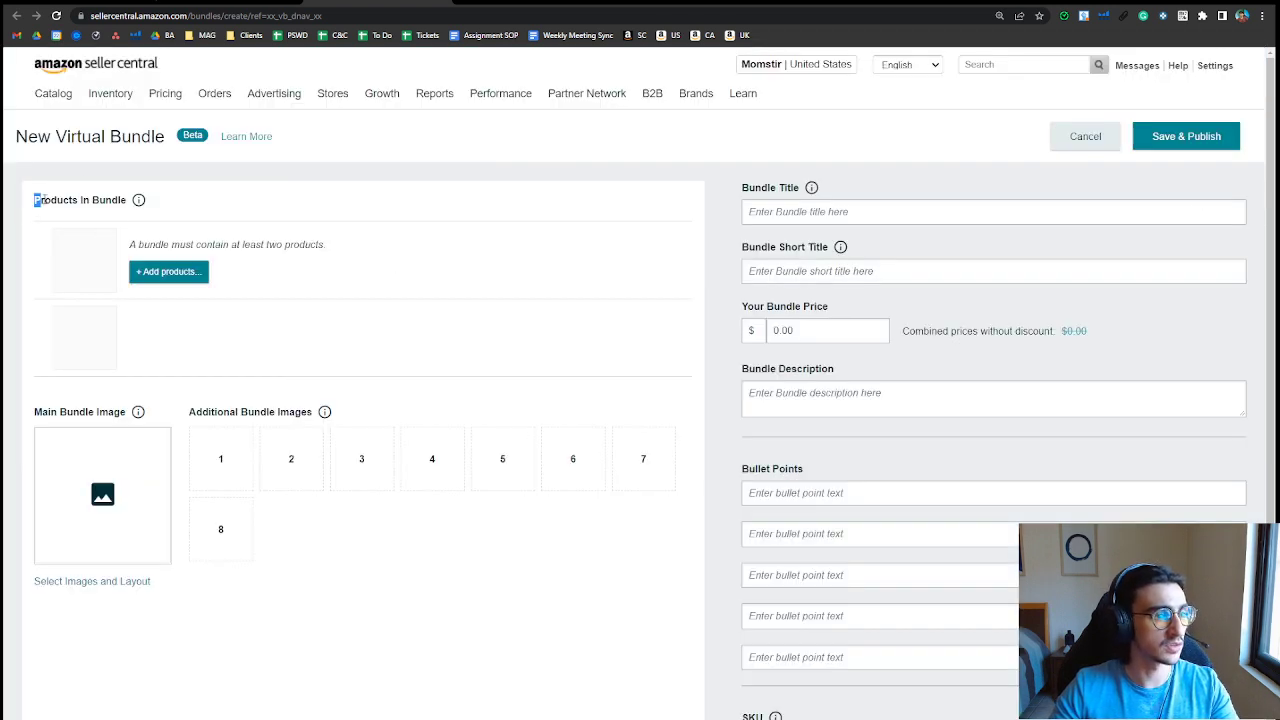
pyautogui.click(449, 215)
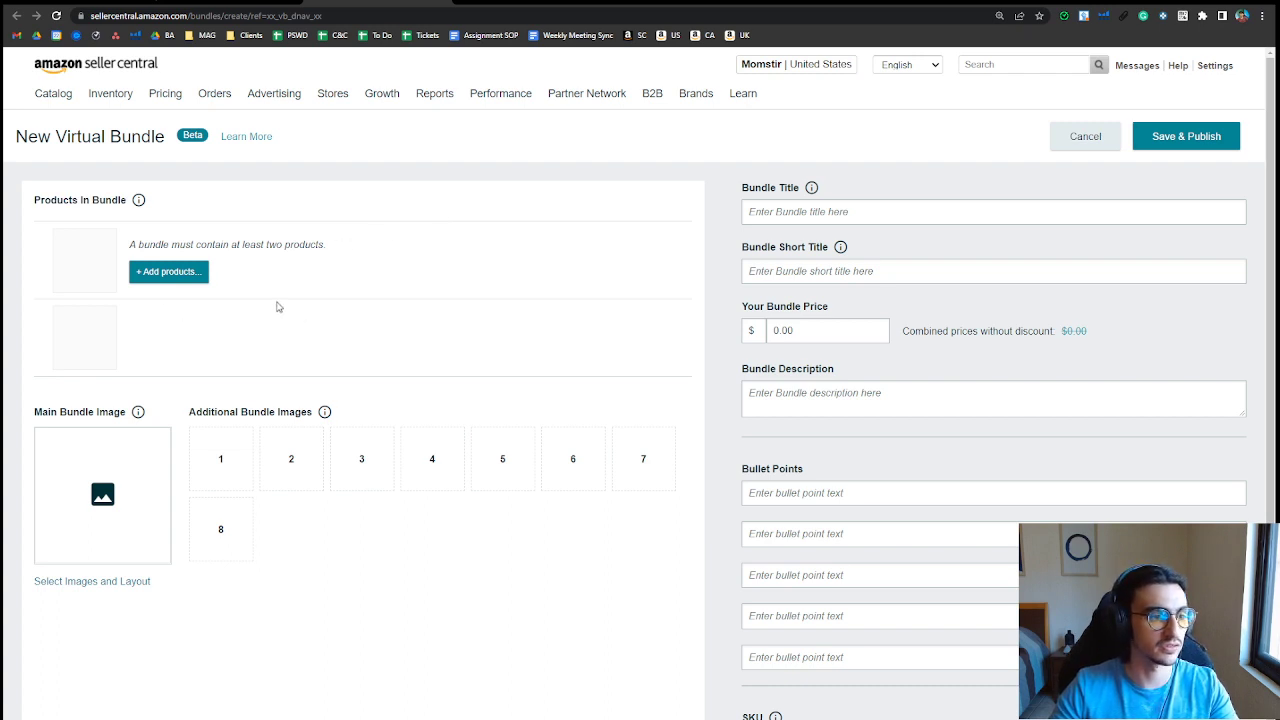
# Add the Tired as a Mother and Sip You Sip wine glasses from the catalog
pyautogui.click(168, 274)
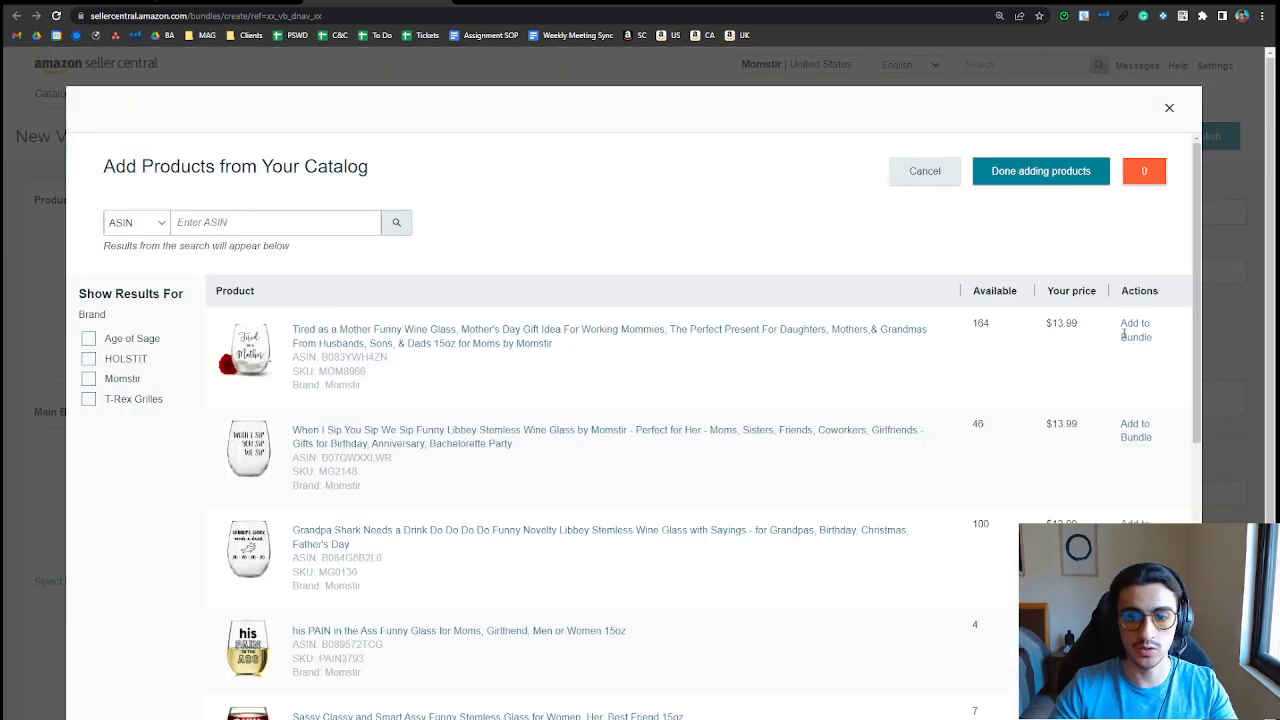
pyautogui.click(1135, 325)
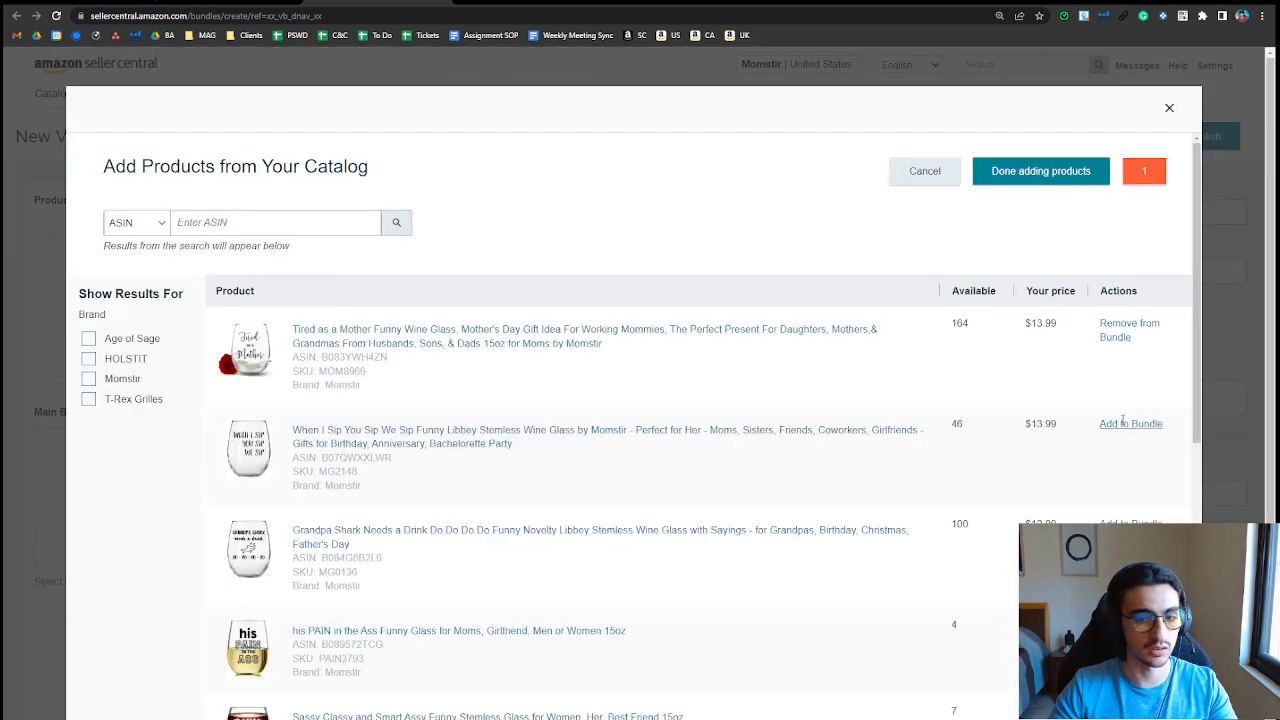
pyautogui.click(1122, 430)
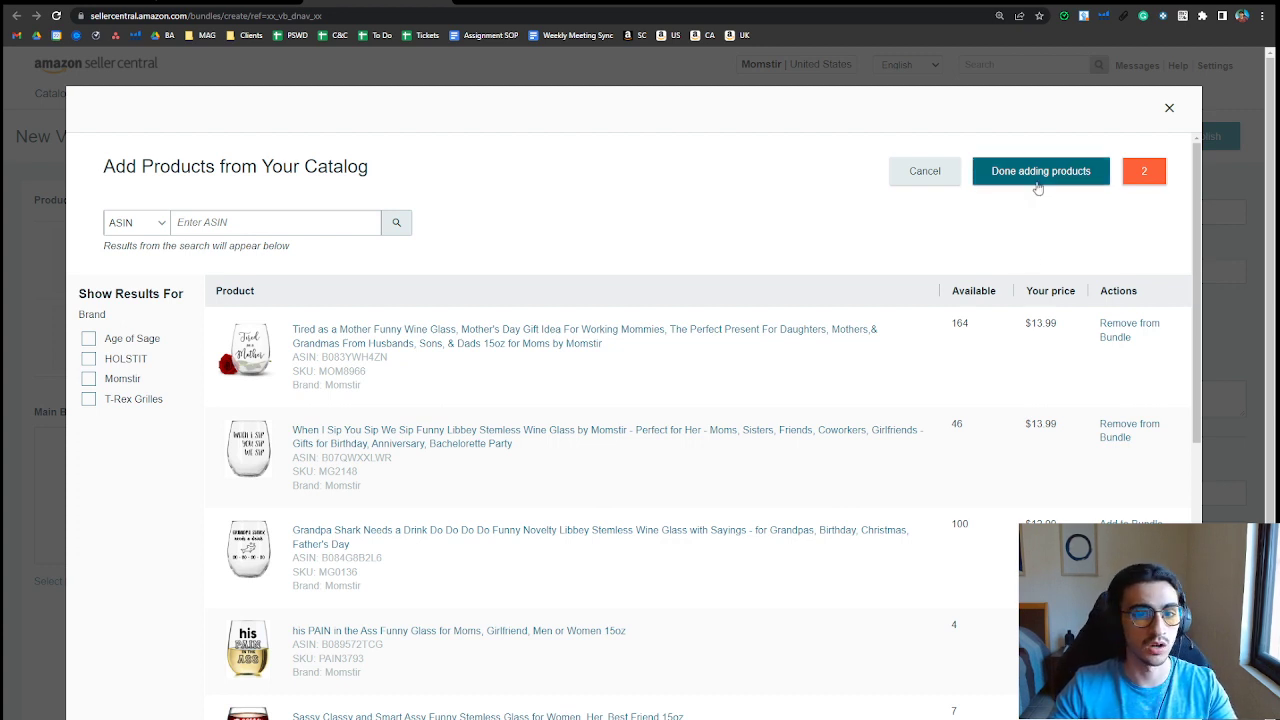
# Confirm both glasses and save six product photos as additional bundle images
pyautogui.click(1038, 188)
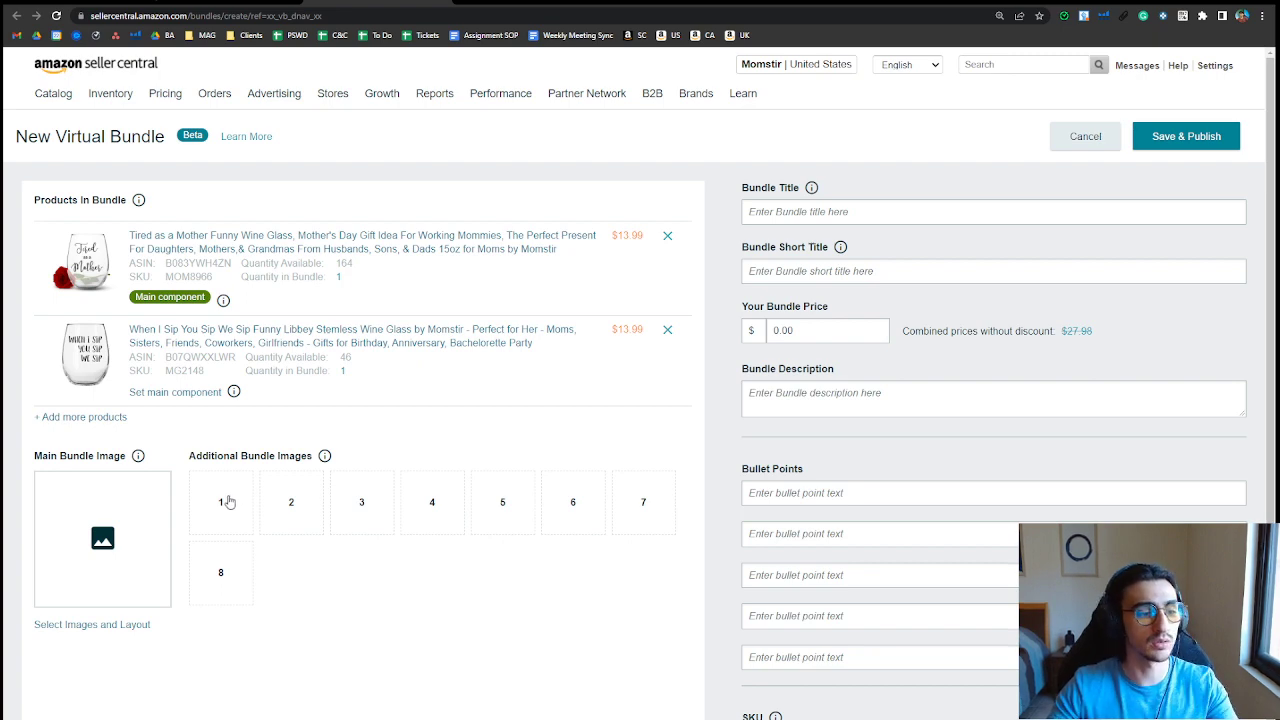
pyautogui.click(231, 503)
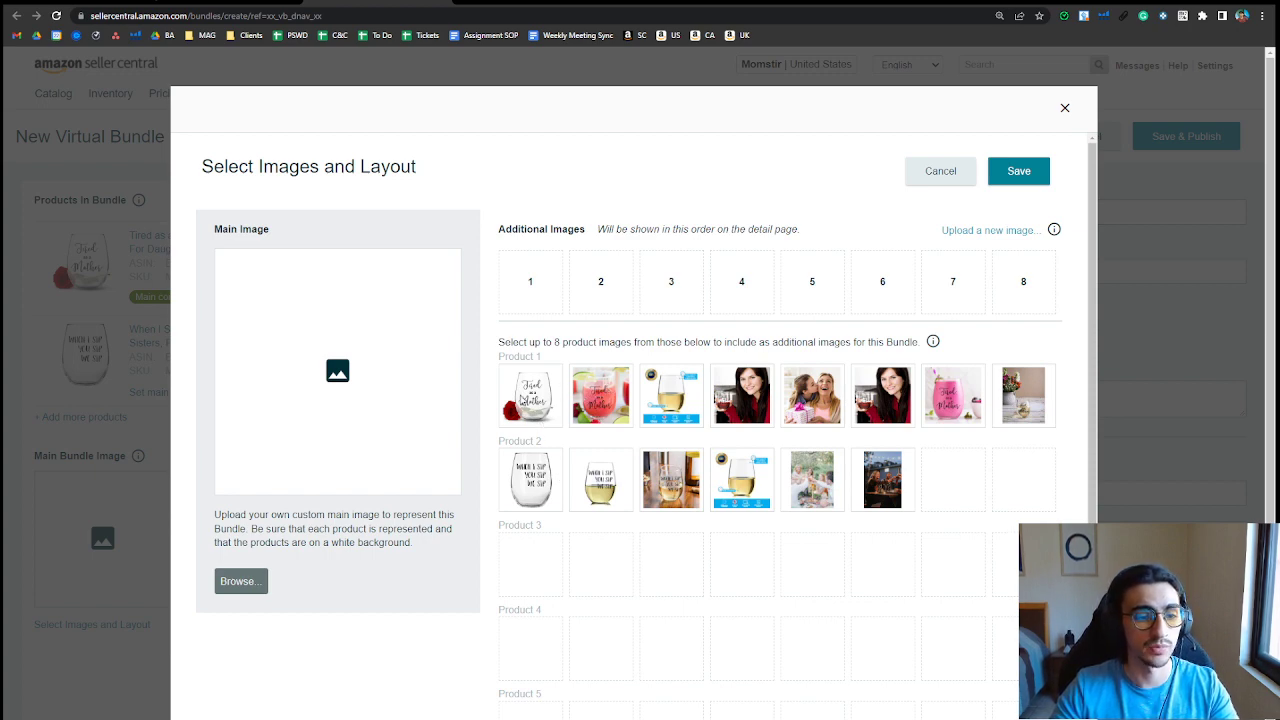
pyautogui.click(525, 398)
pyautogui.click(533, 492)
pyautogui.click(597, 493)
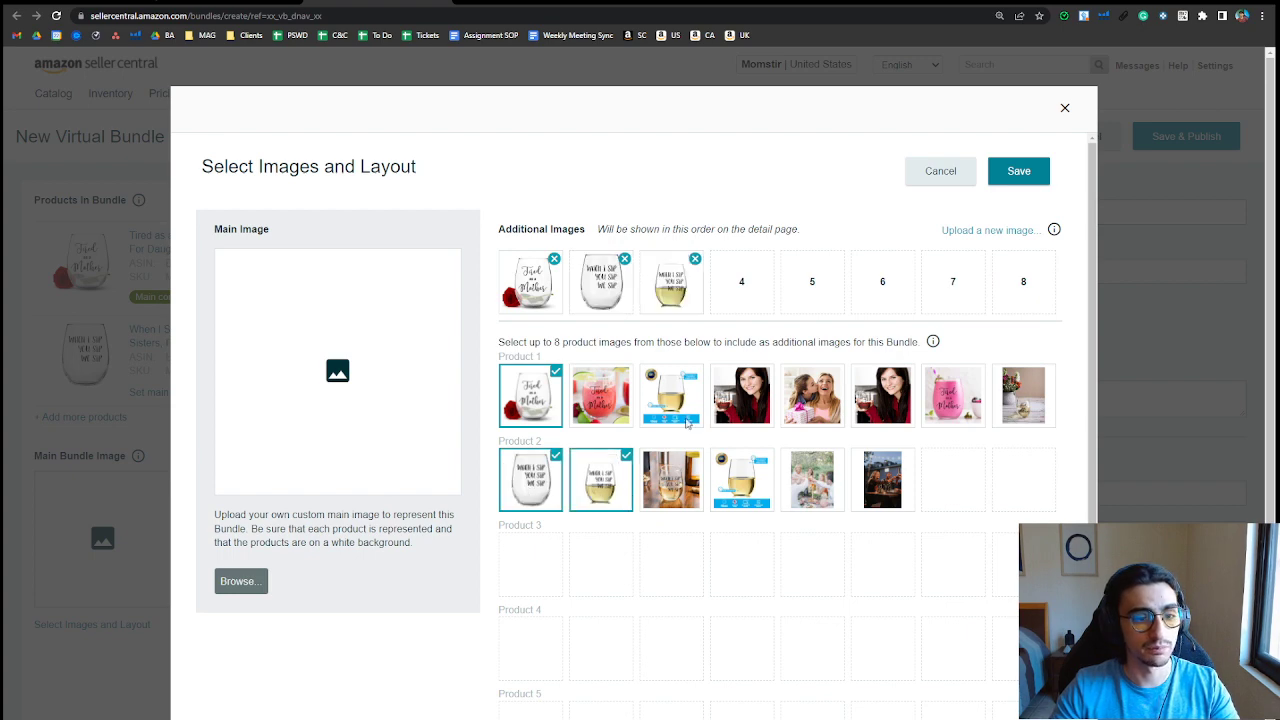
pyautogui.click(745, 398)
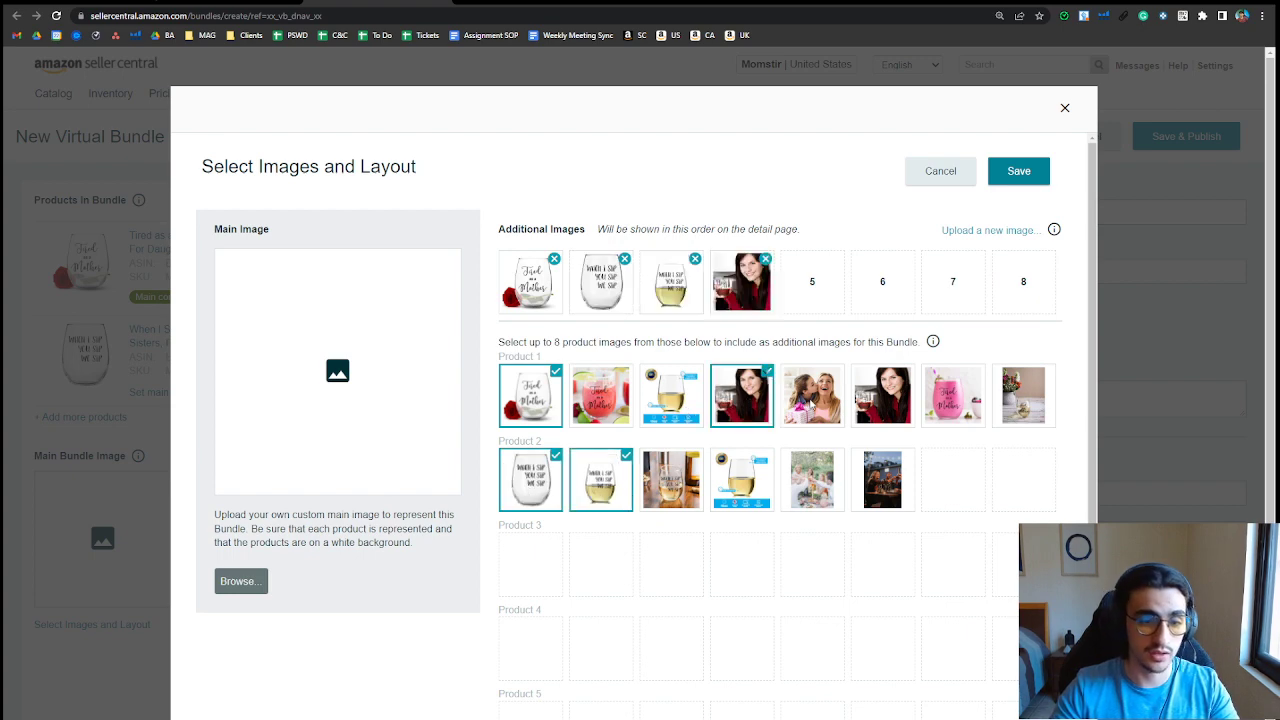
pyautogui.click(812, 405)
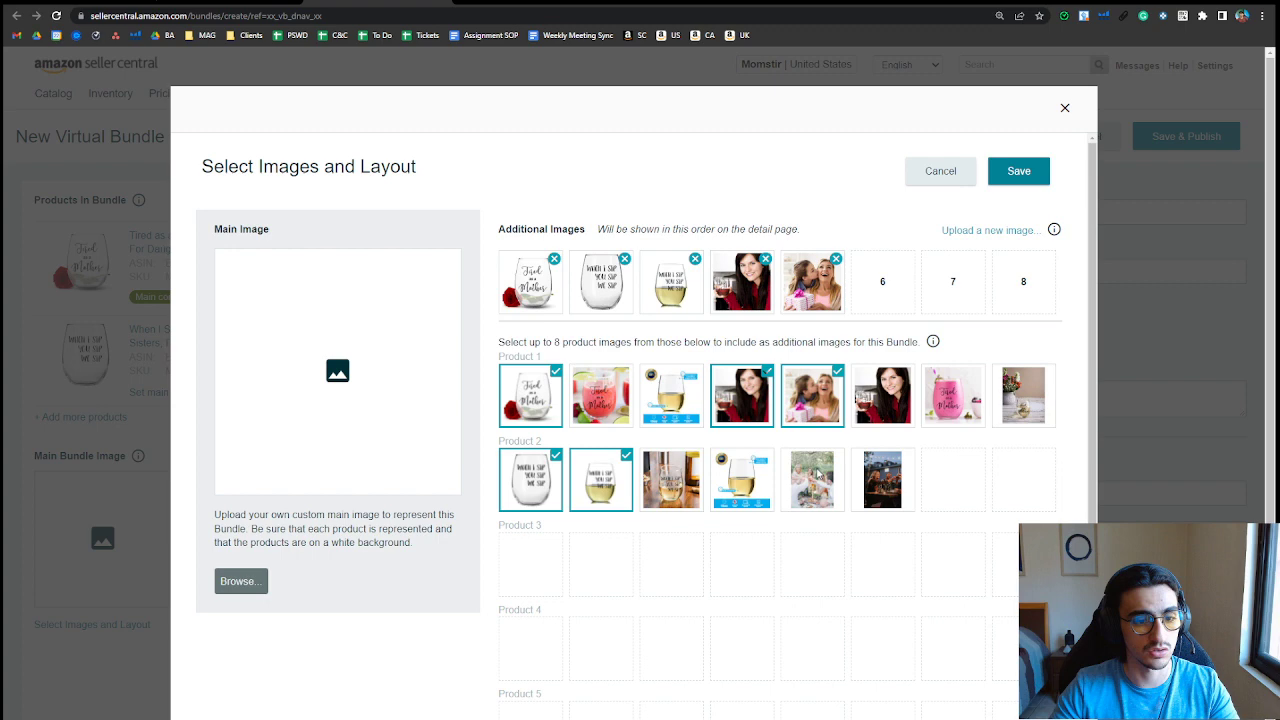
pyautogui.click(884, 470)
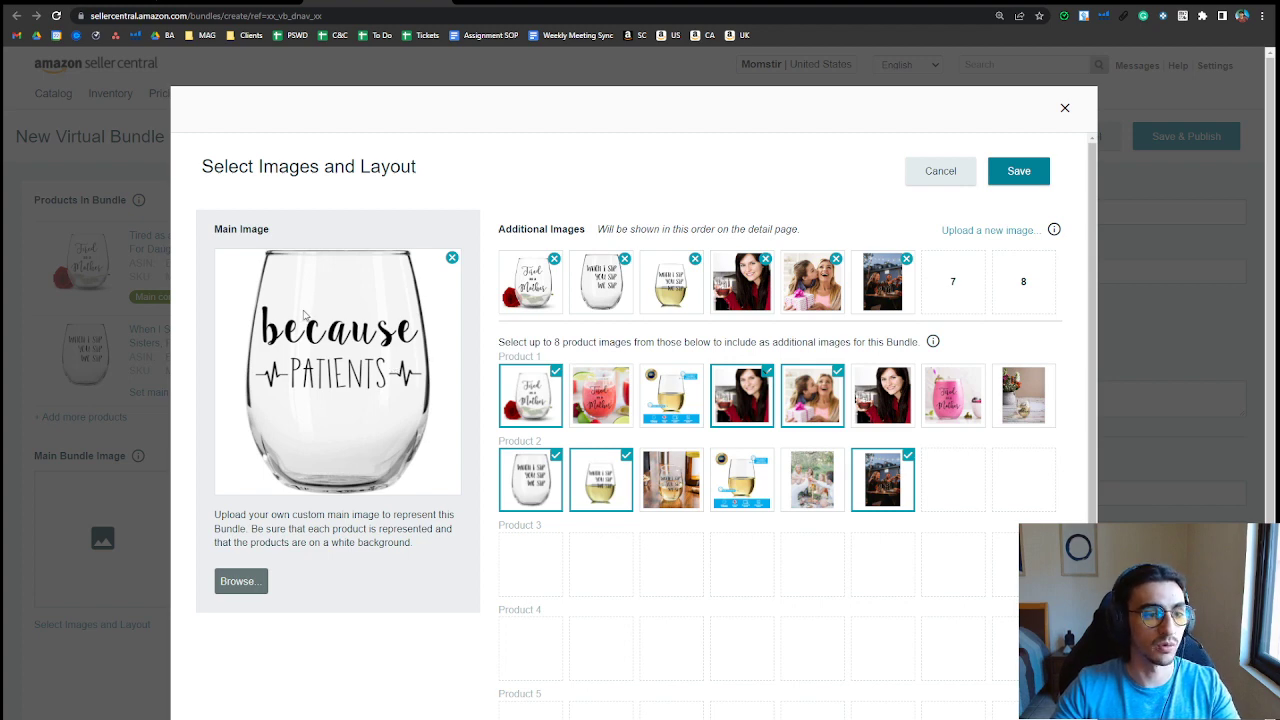
pyautogui.click(1020, 175)
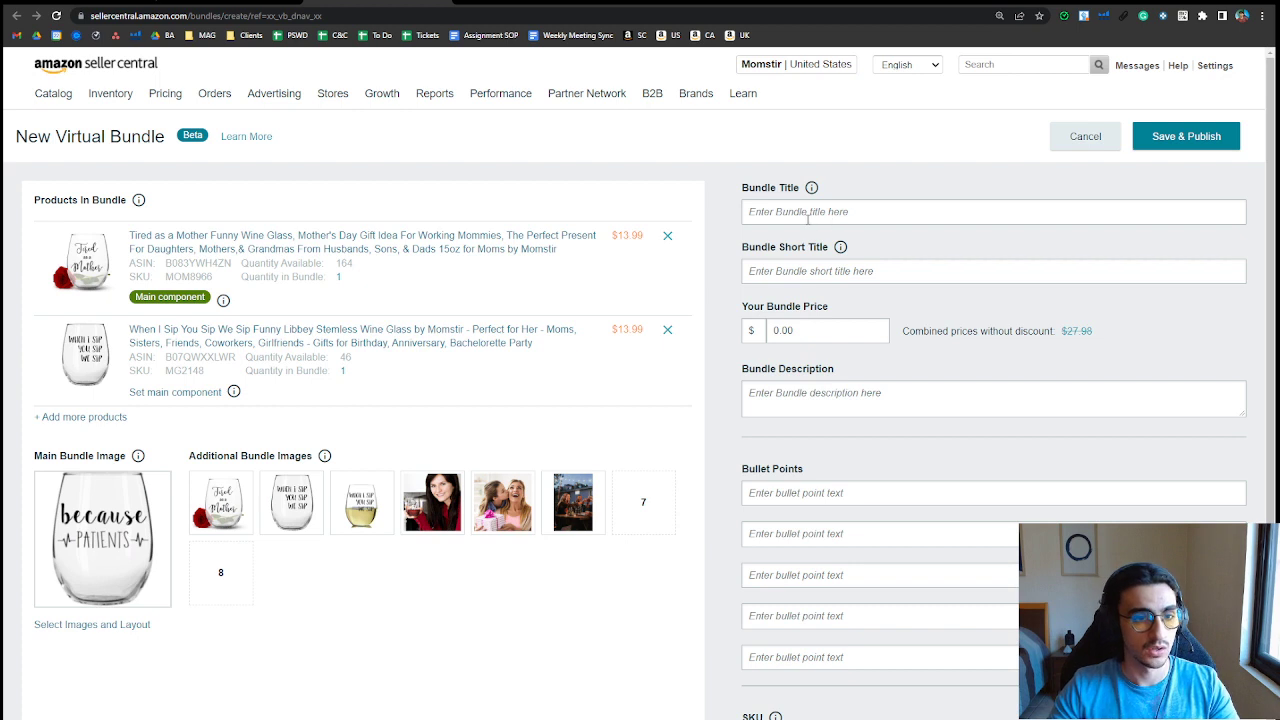
# Paste the first product's opening words, 'Tired as a Mother Funny', into the Bundle Title
pyautogui.scroll(-1, 737, 240)
pyautogui.scroll(1, 741, 181)
pyautogui.click(741, 181)
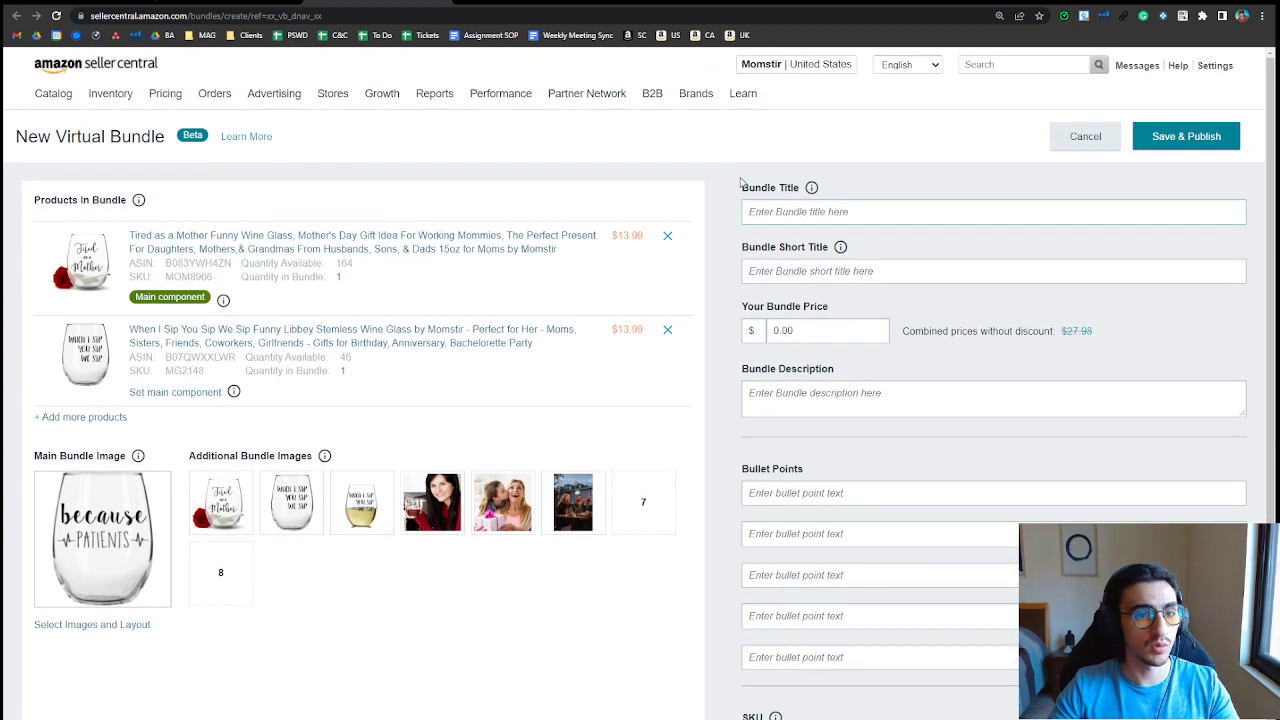
pyautogui.moveTo(741, 183); pyautogui.dragTo(797, 188)
pyautogui.click(745, 222)
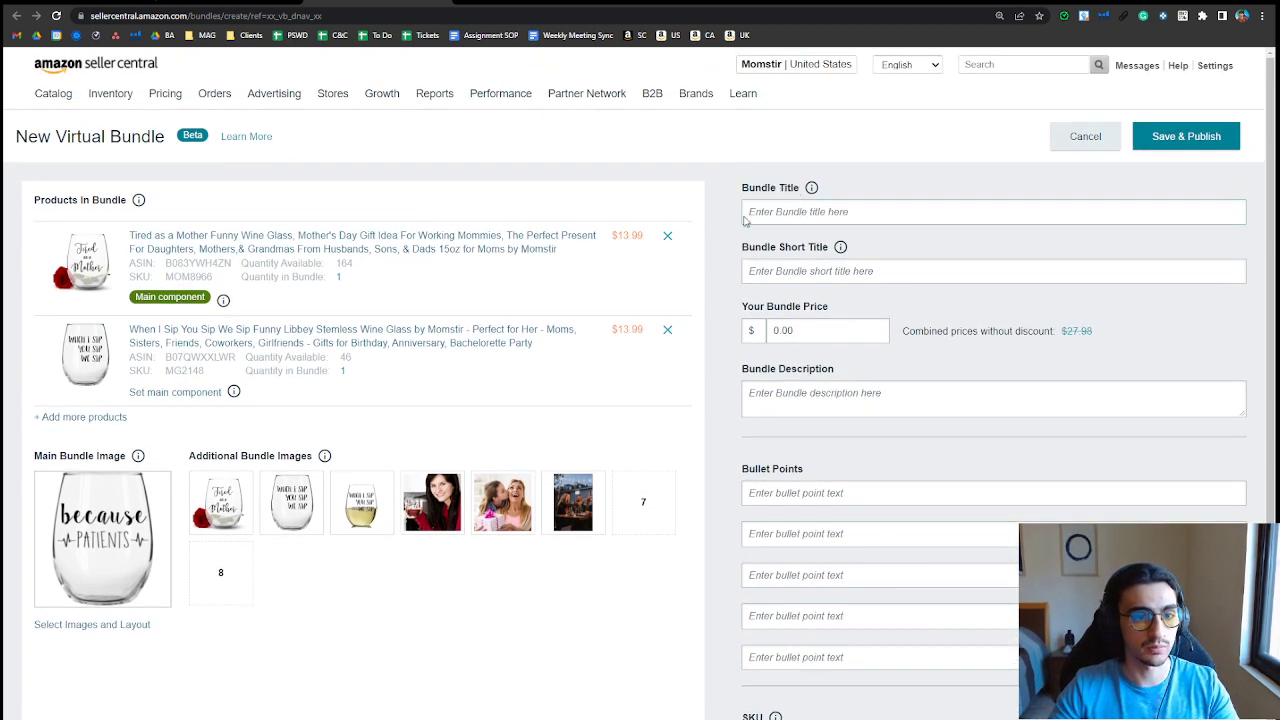
pyautogui.moveTo(124, 236); pyautogui.dragTo(235, 236)
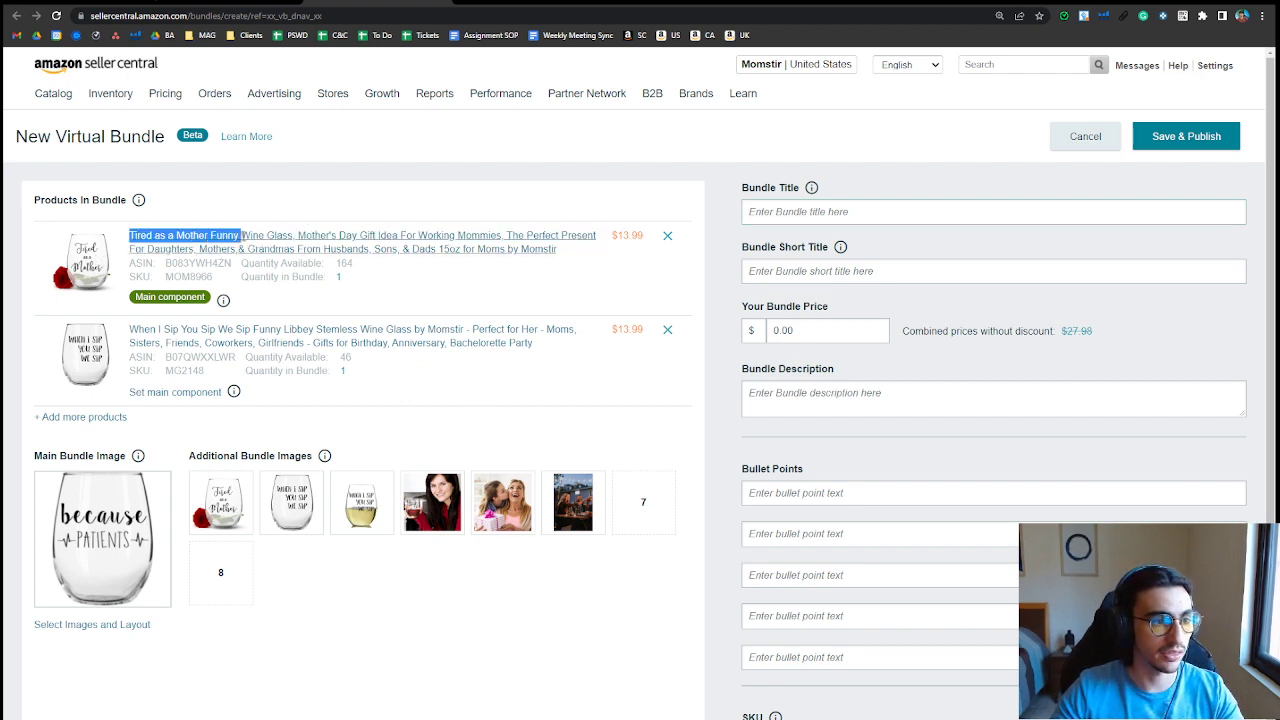
pyautogui.hotkey('ctrl', 'c')
pyautogui.click(744, 217)
pyautogui.hotkey('ctrl', 'v')
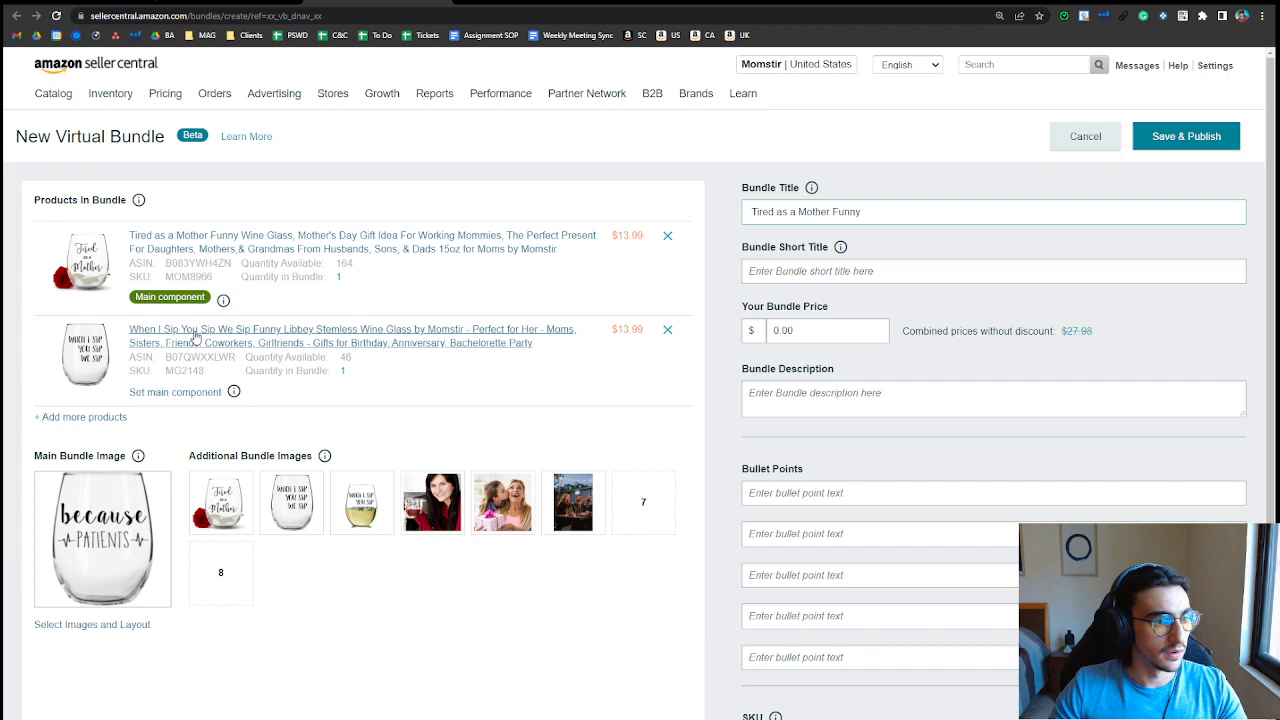
# Append 'and When I Sip You Sip We Sip Pack' to complete the bundle title
pyautogui.moveTo(127, 330)
pyautogui.mouseDown()
pyautogui.moveTo(272, 330)
pyautogui.moveTo(255, 329)
pyautogui.mouseUp()
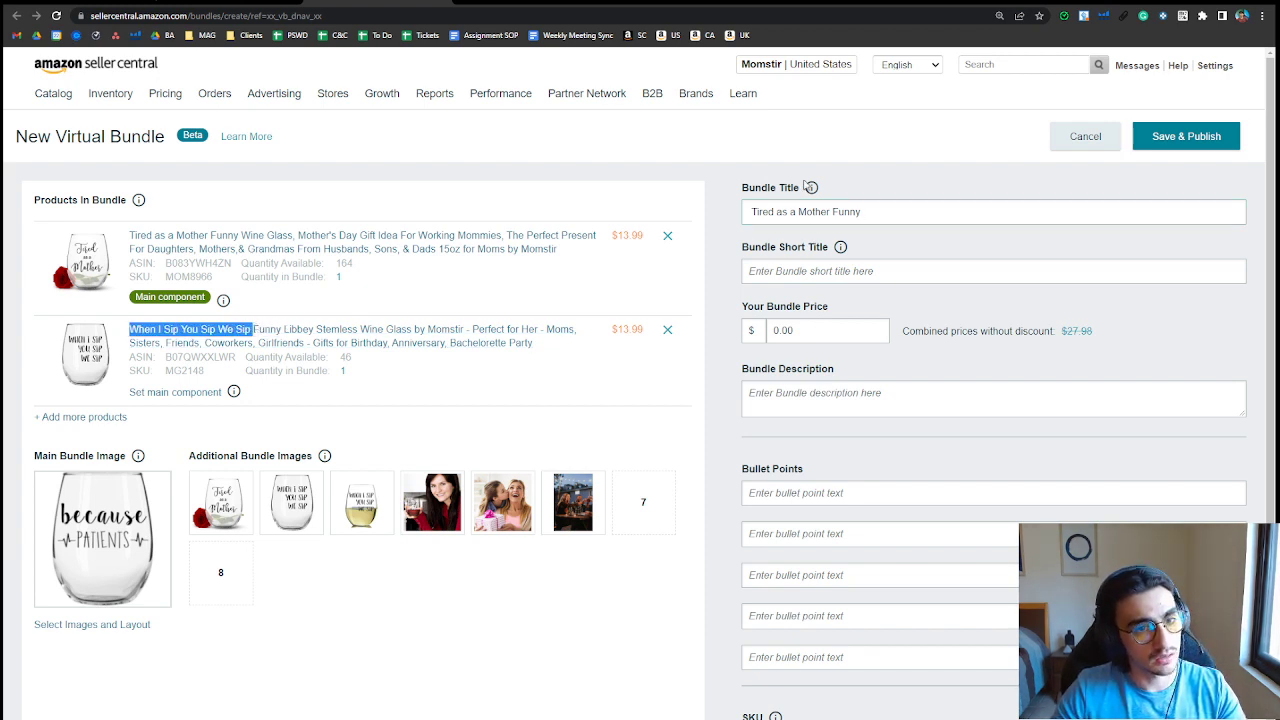
pyautogui.click(884, 212)
pyautogui.write('a')
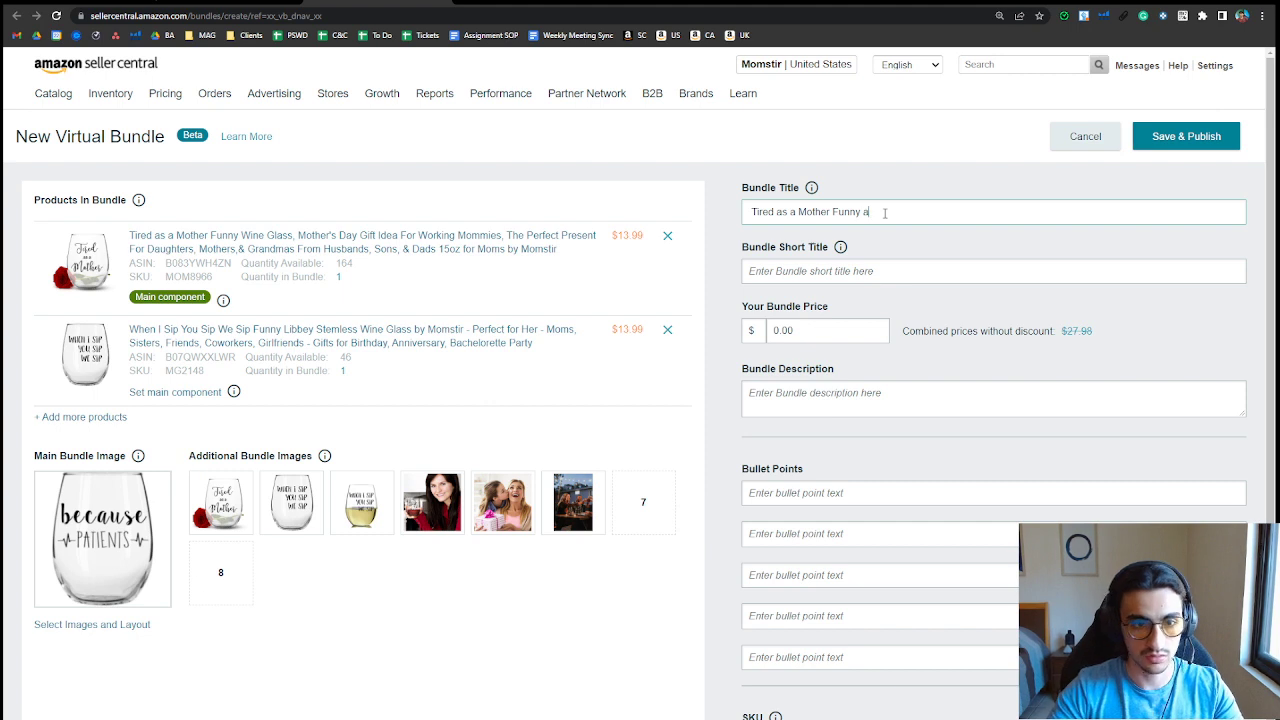
pyautogui.write('nd')
pyautogui.hotkey('ctrl', 'v')
pyautogui.write('Pack')
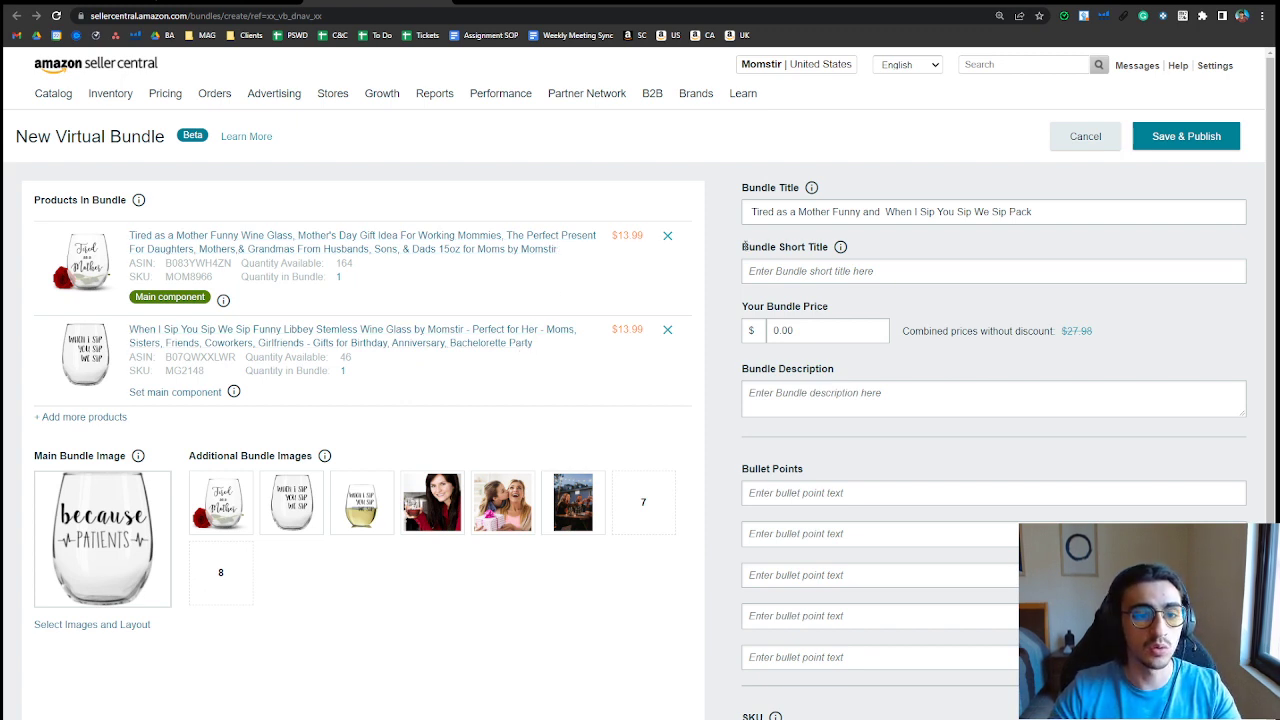
pyautogui.moveTo(743, 247); pyautogui.dragTo(825, 247)
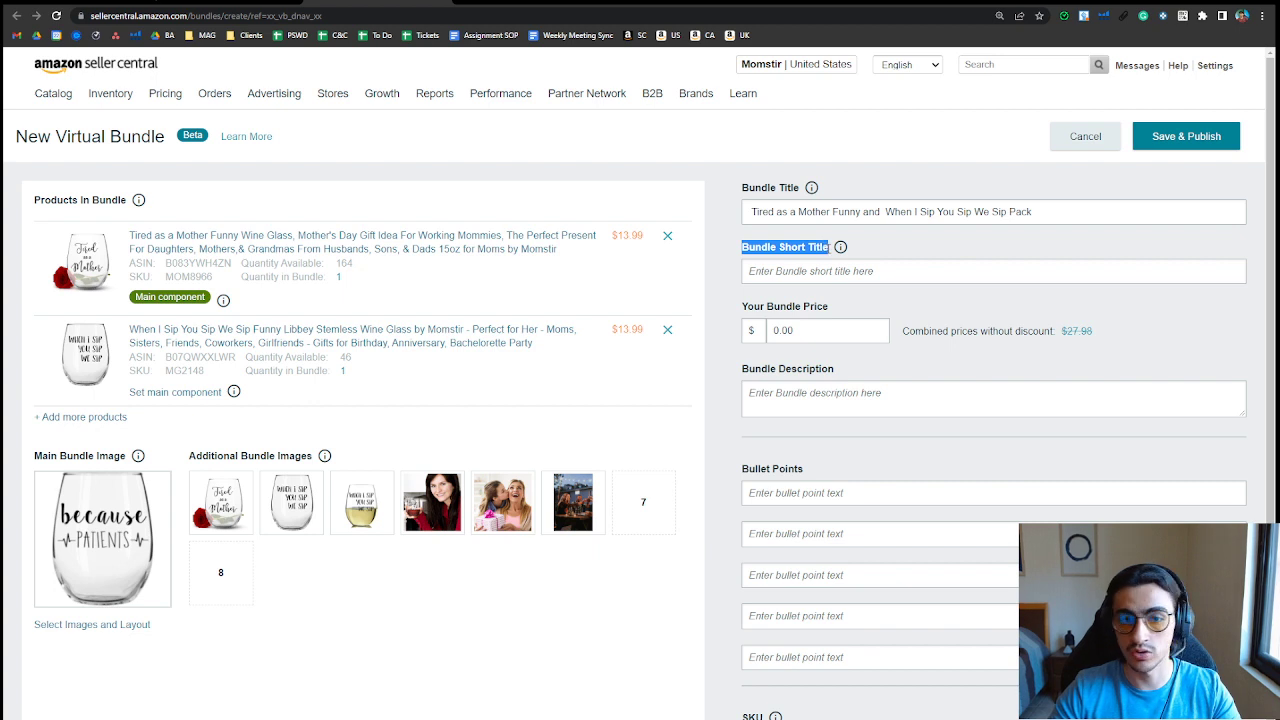
pyautogui.click(741, 222)
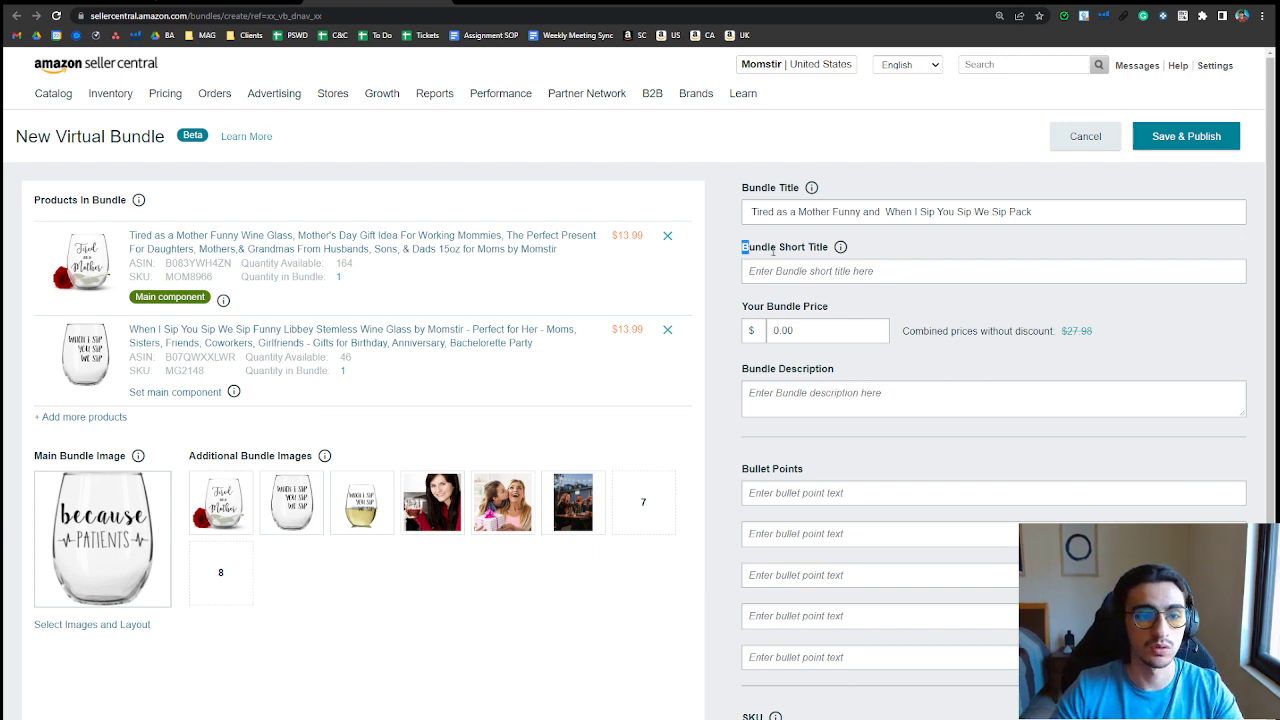
pyautogui.moveTo(737, 247); pyautogui.dragTo(826, 248)
pyautogui.click(883, 251)
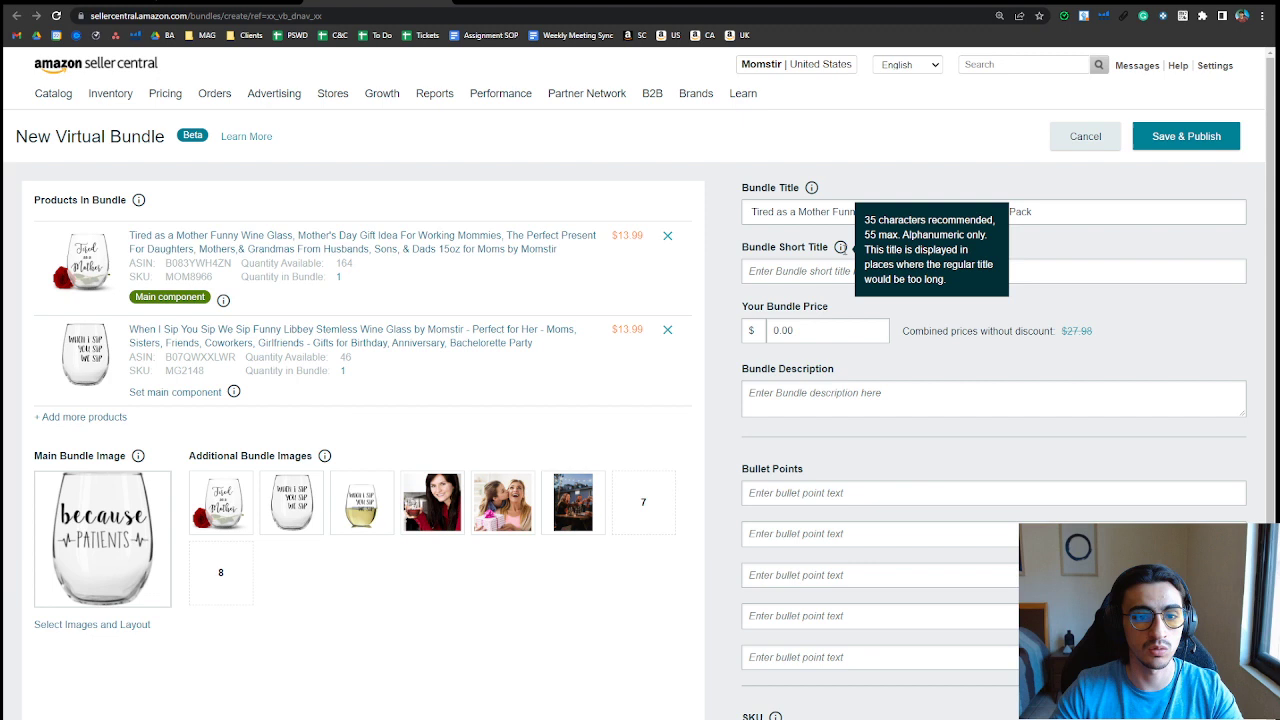
pyautogui.moveTo(840, 247)
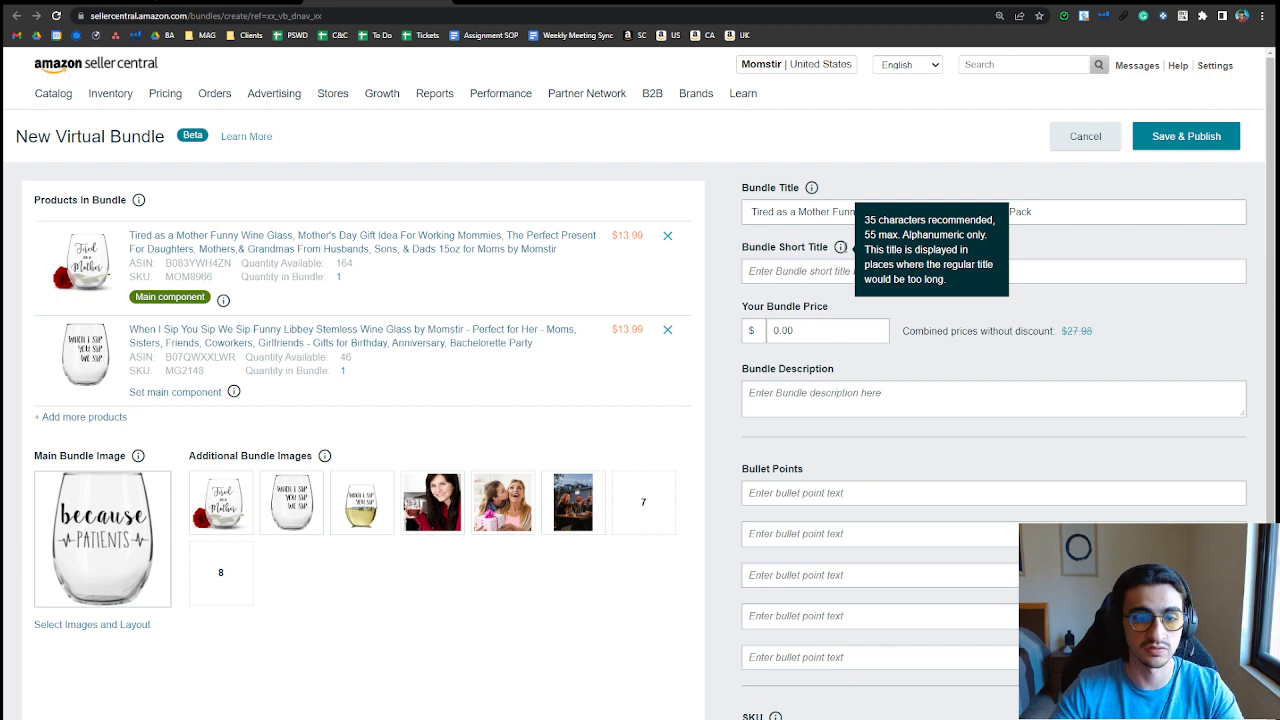
# Replace the rejected $30 bundle price with $20.00, a 28.52% discount off $27.98
pyautogui.scroll(-1, 745, 298)
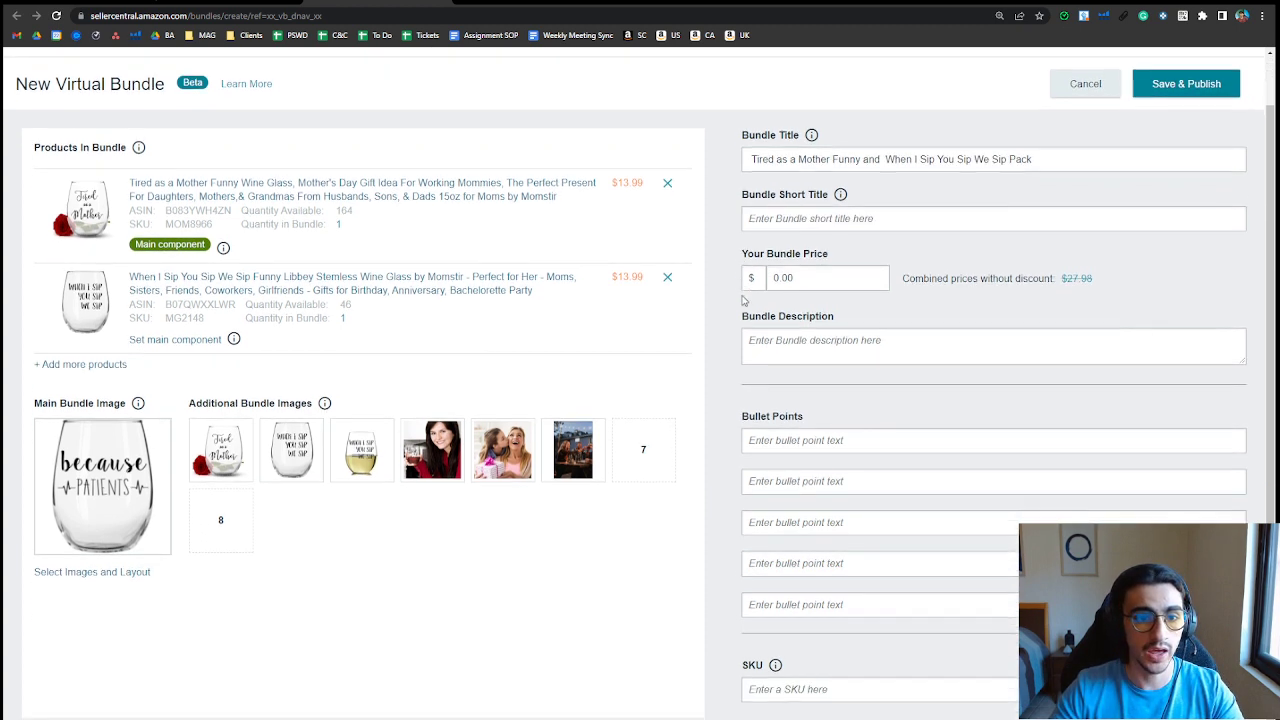
pyautogui.doubleClick(797, 280)
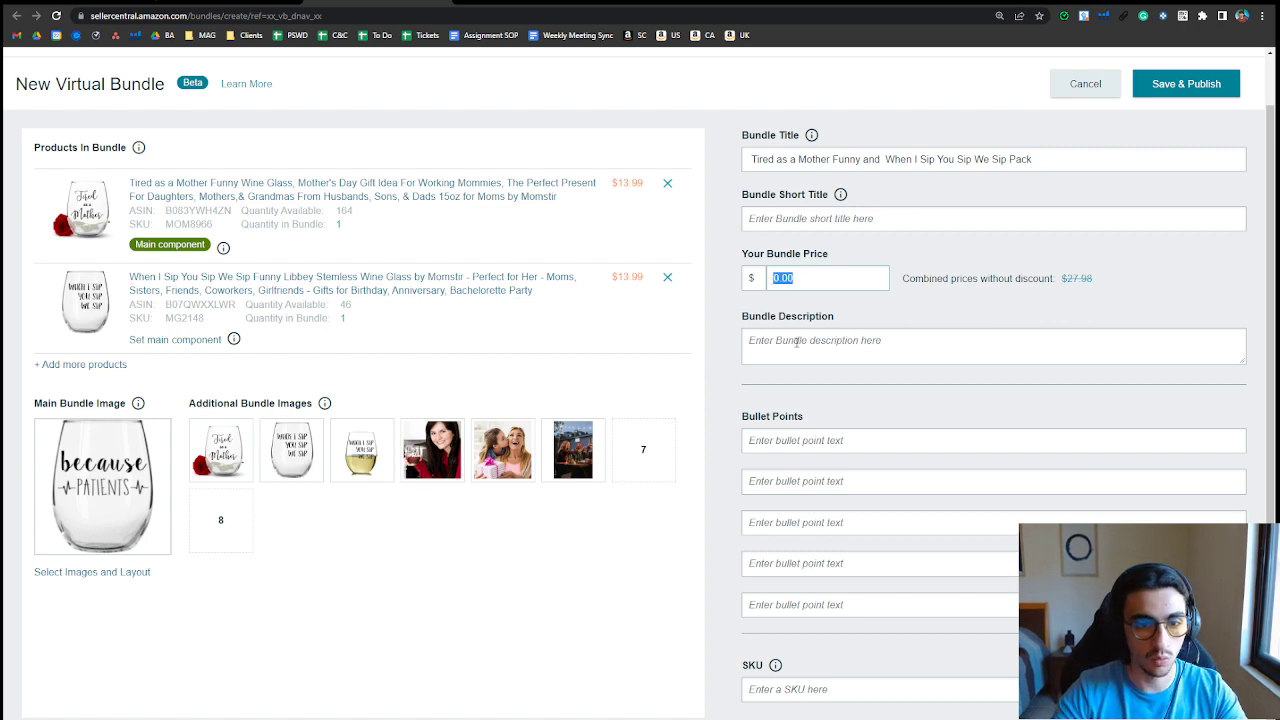
pyautogui.write('30')
pyautogui.click(728, 312)
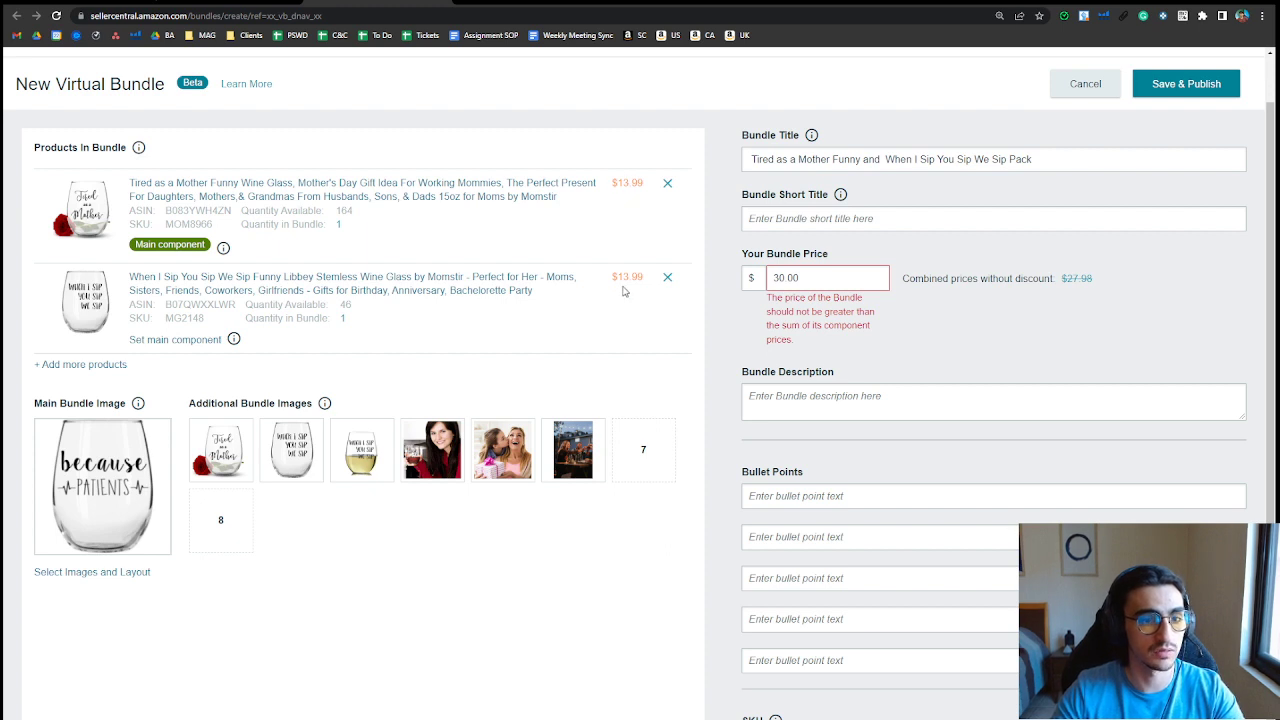
pyautogui.moveTo(821, 277); pyautogui.dragTo(770, 278)
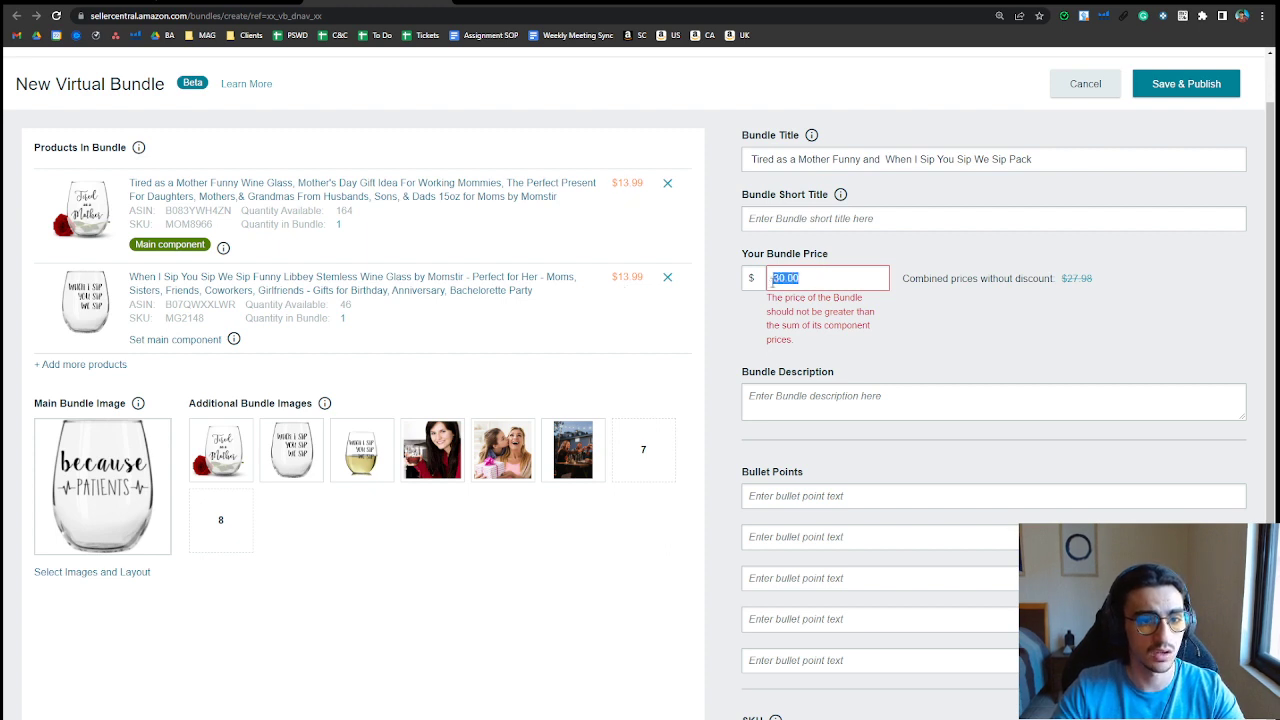
pyautogui.write('20')
pyautogui.click(888, 341)
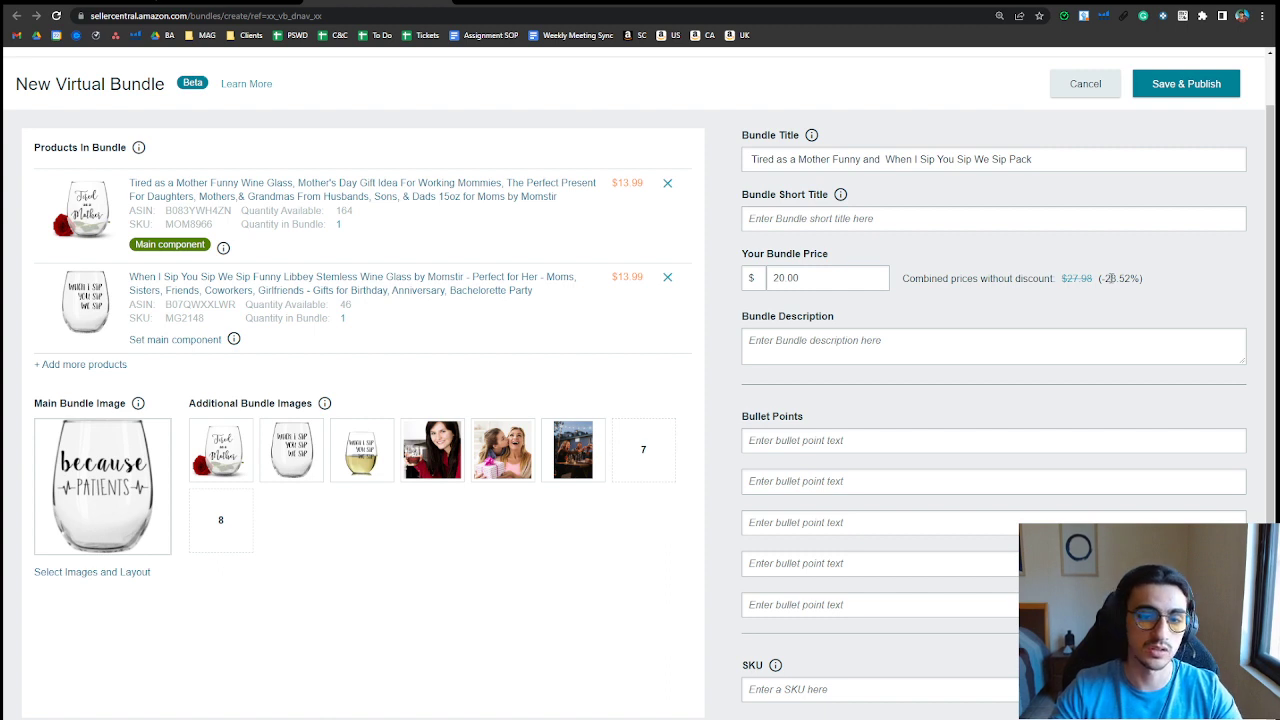
pyautogui.moveTo(1104, 279); pyautogui.dragTo(1140, 279)
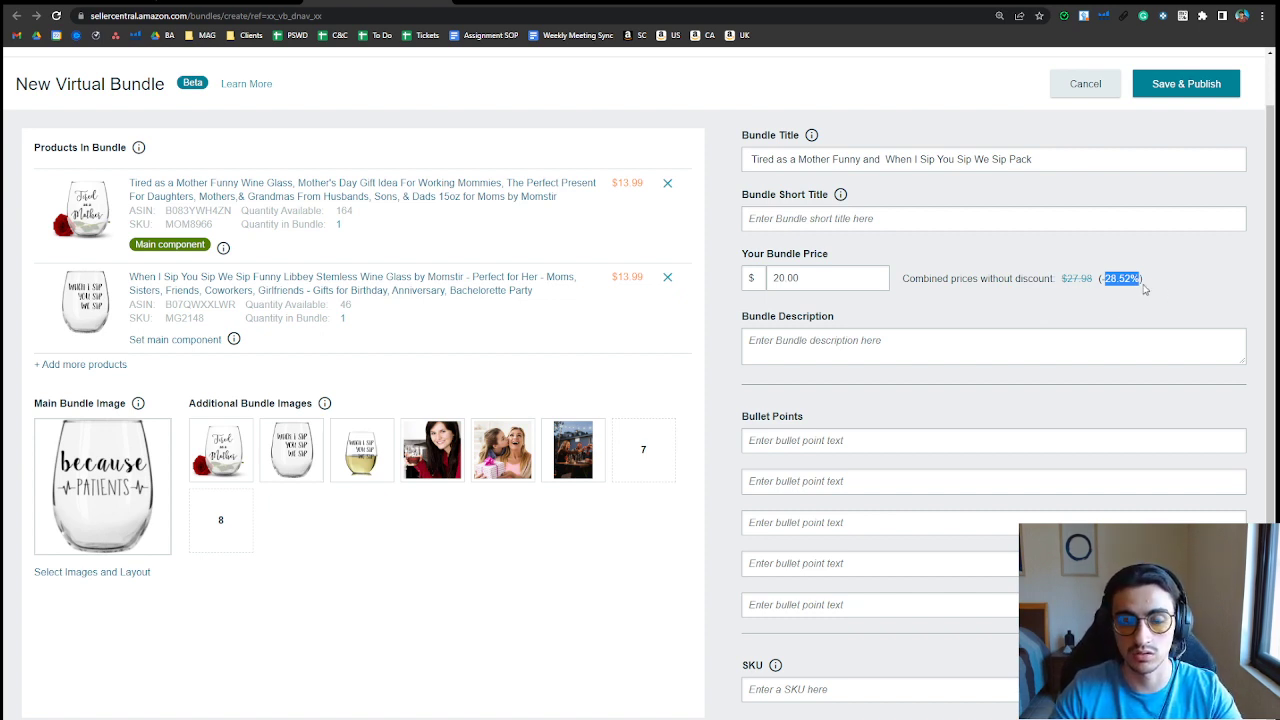
pyautogui.click(968, 324)
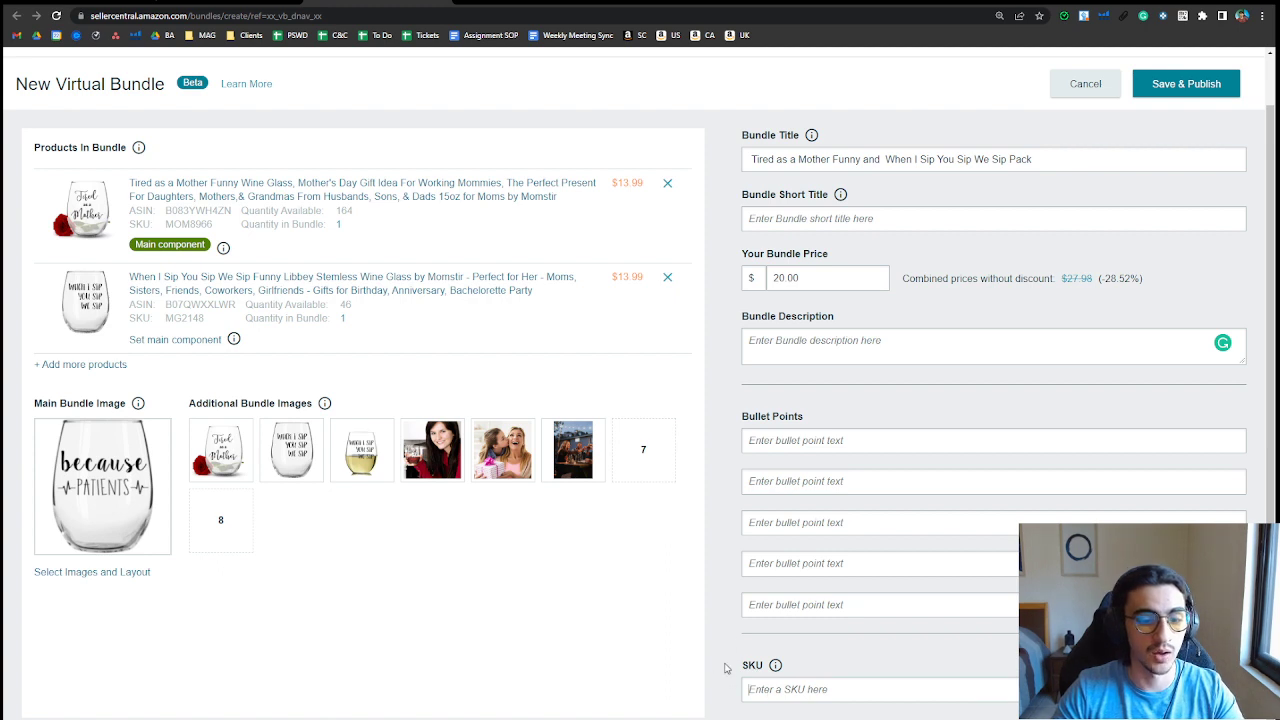
# Scroll back to the top of the bundle form
pyautogui.scroll(2, 726, 667)
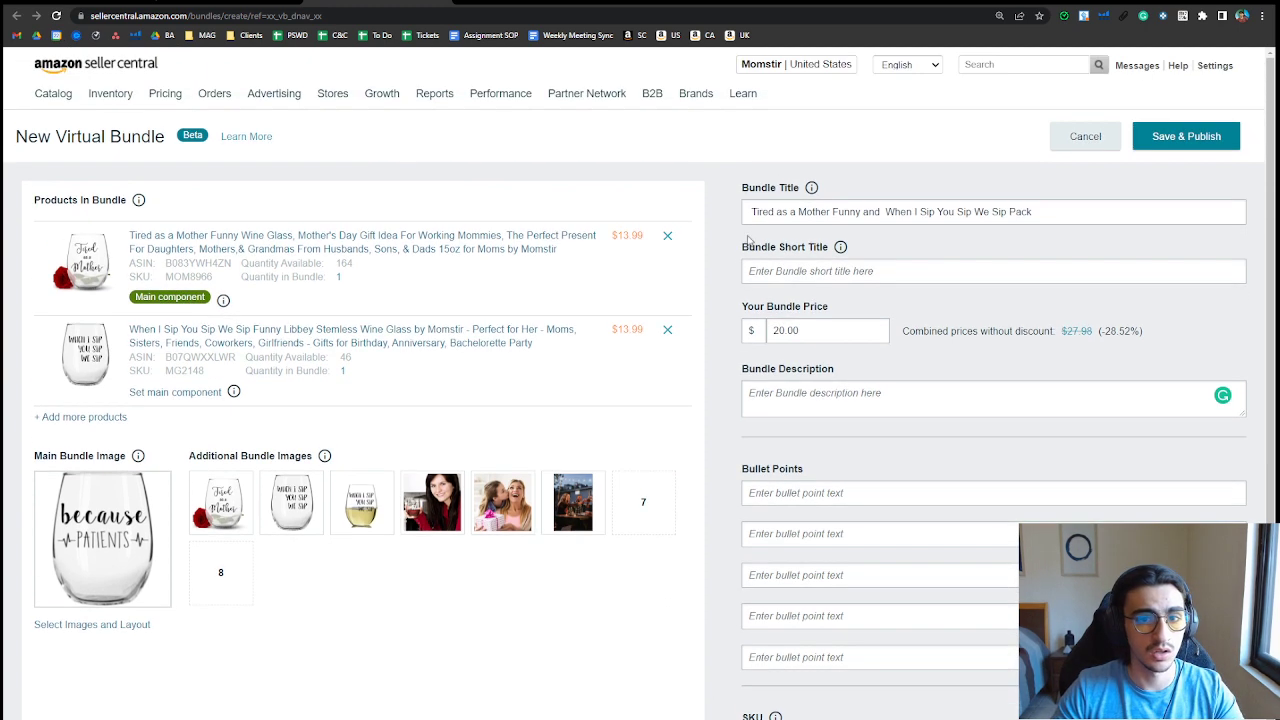